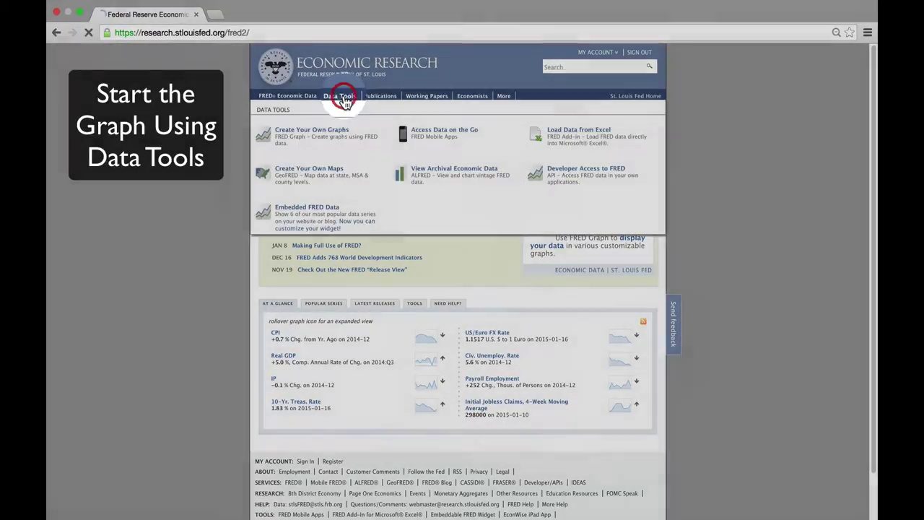
Start a new graph from Data Tools and pick Real Gross Domestic Product via a GDPC1 search
left_click(343, 103)
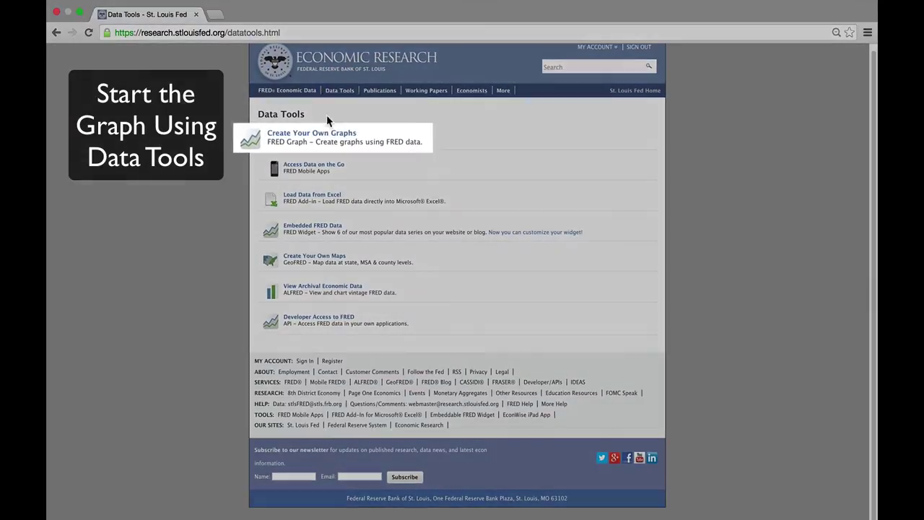
left_click(315, 134)
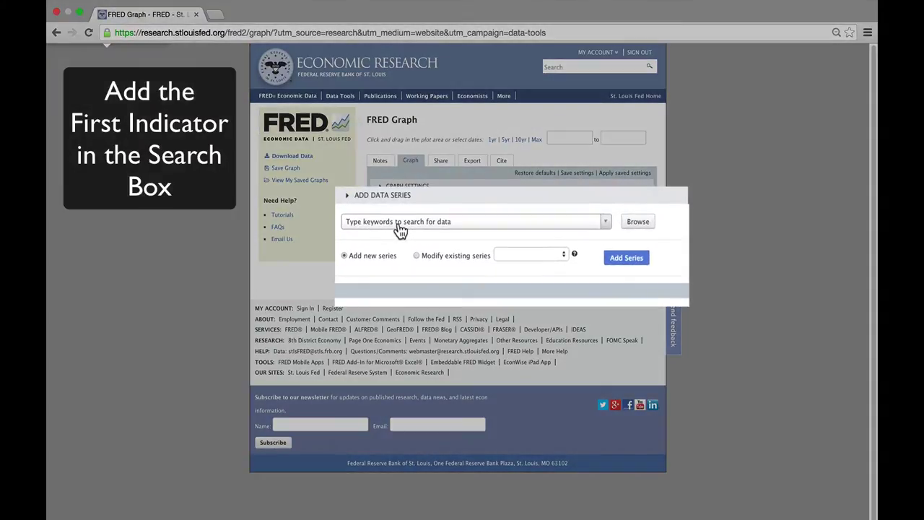
left_click(399, 228)
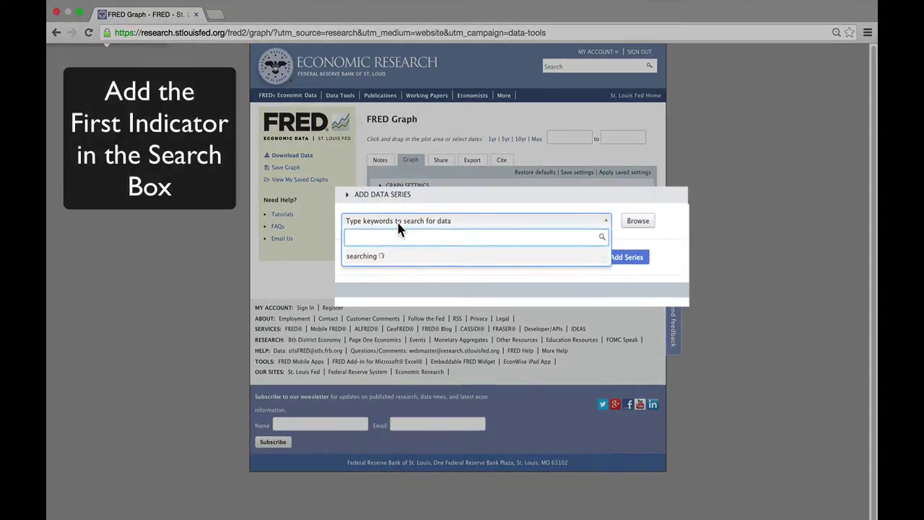
type("GDPC1")
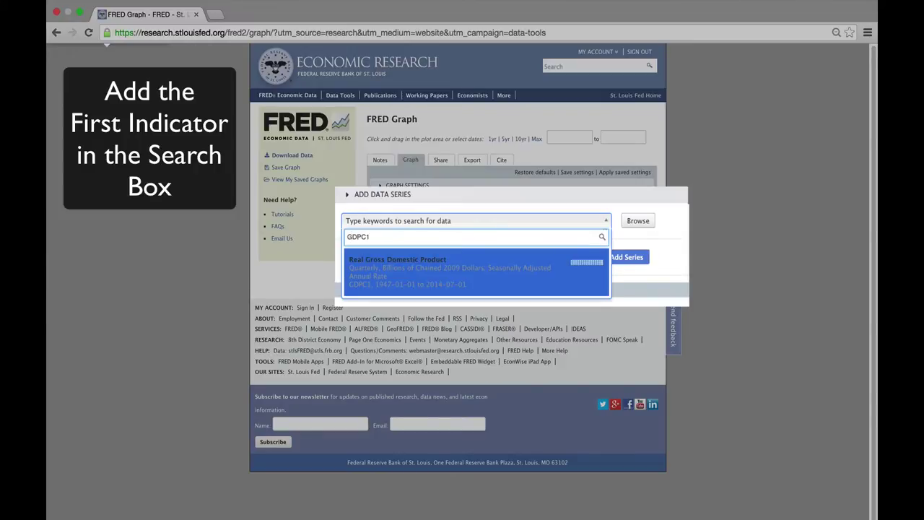
left_click(393, 273)
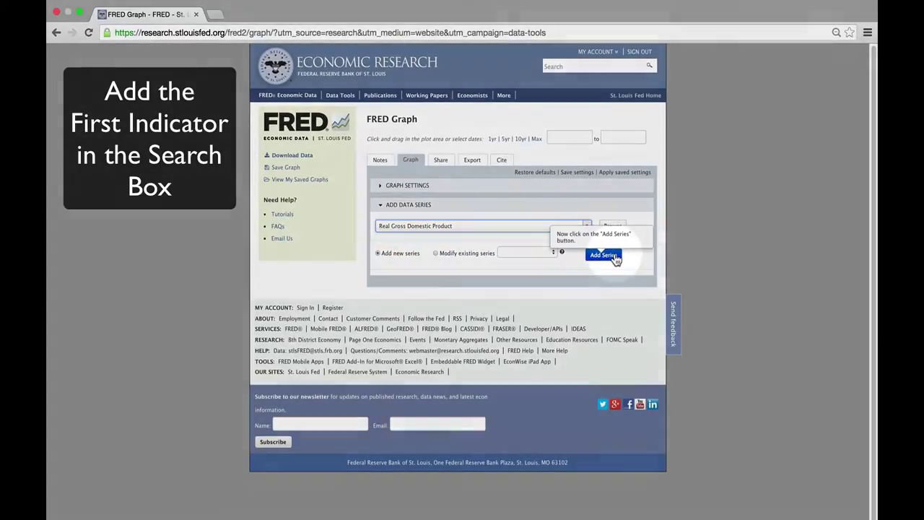
Graph real GDP, then add Real Potential GDP (GDPPOT) into Data Series 1 as a modification
left_click(614, 257)
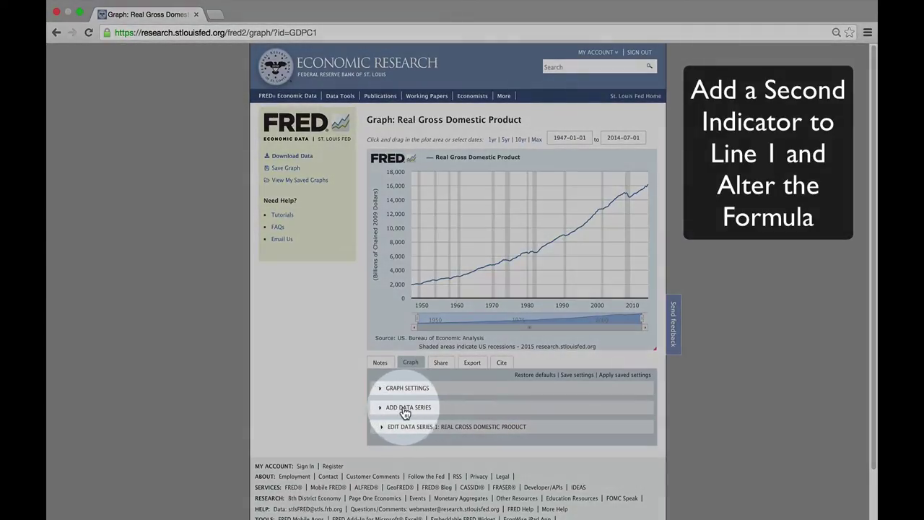
left_click(402, 408)
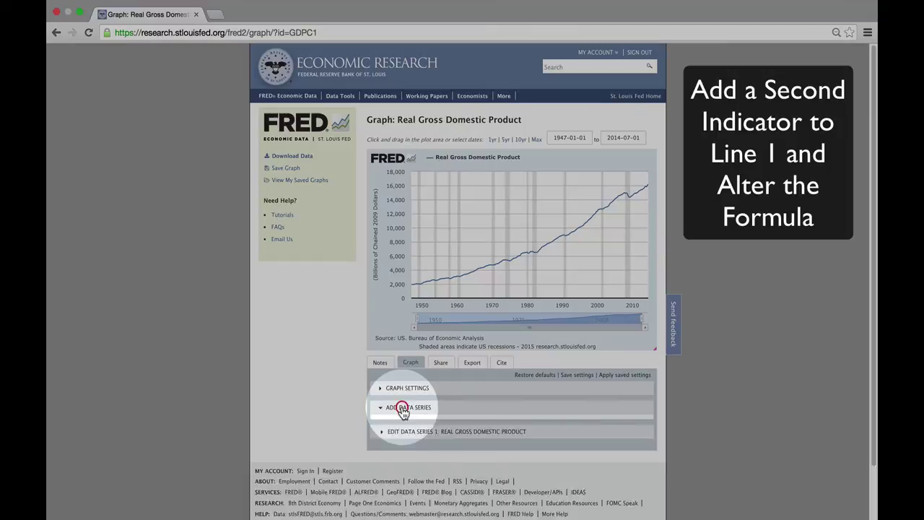
left_click(467, 456)
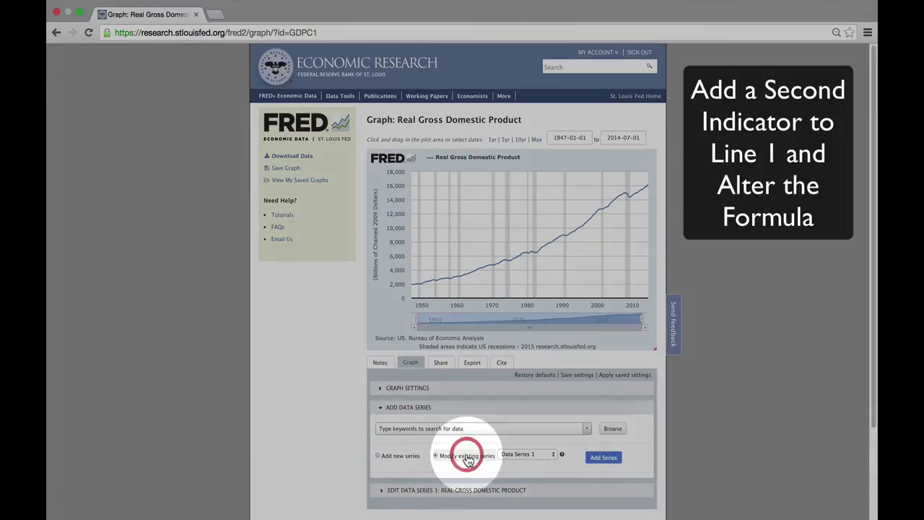
left_click(438, 427)
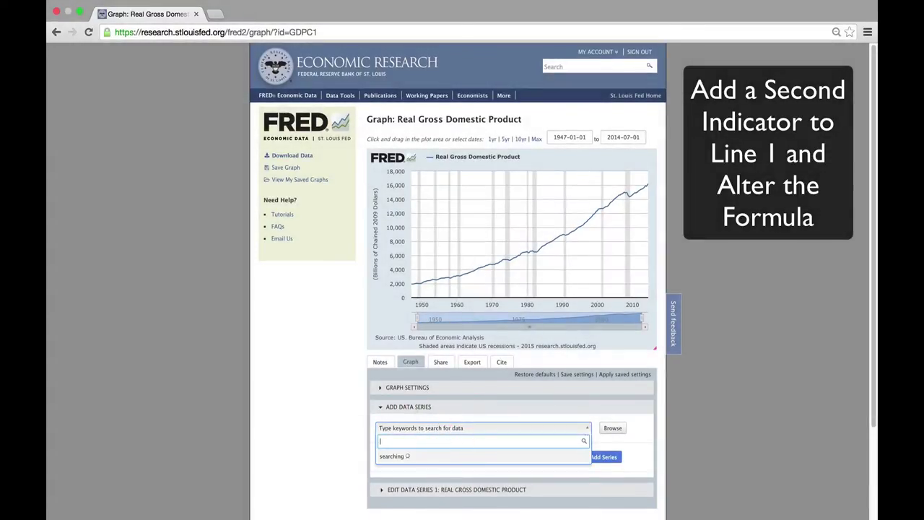
type("GDPPOT")
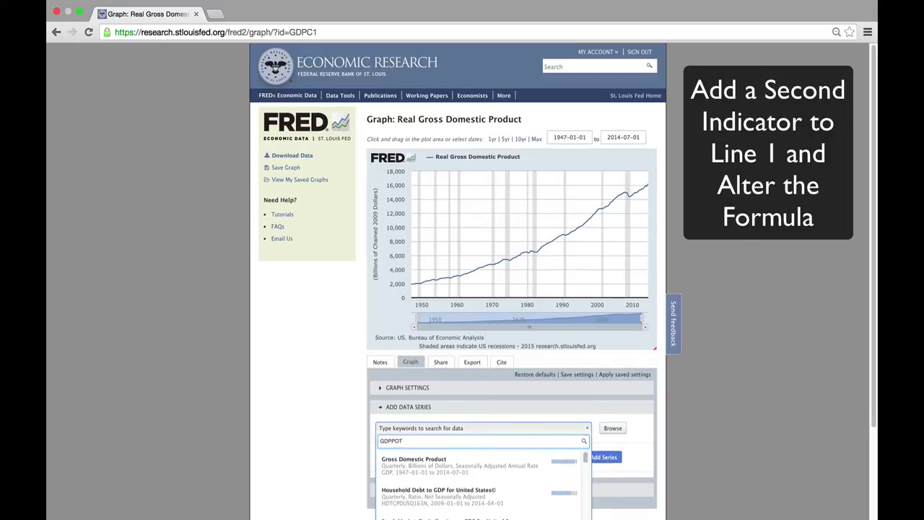
left_click(409, 480)
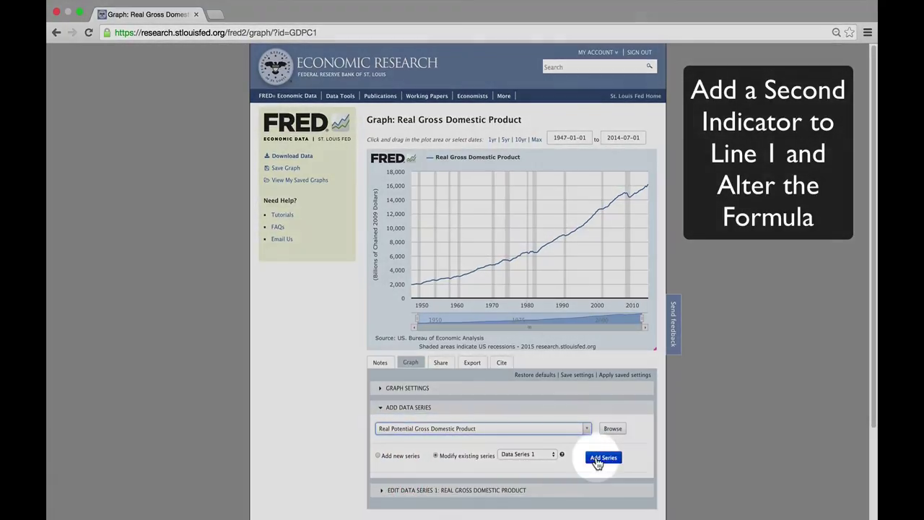
left_click(598, 459)
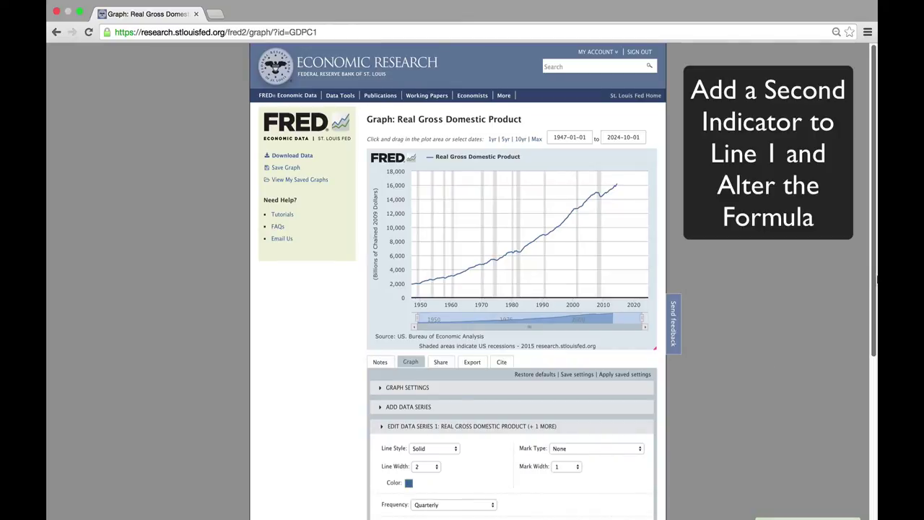
Replace line 1's formula with 100*(a-b)/b to plot the output gap
scroll(877, 316, "down", 5)
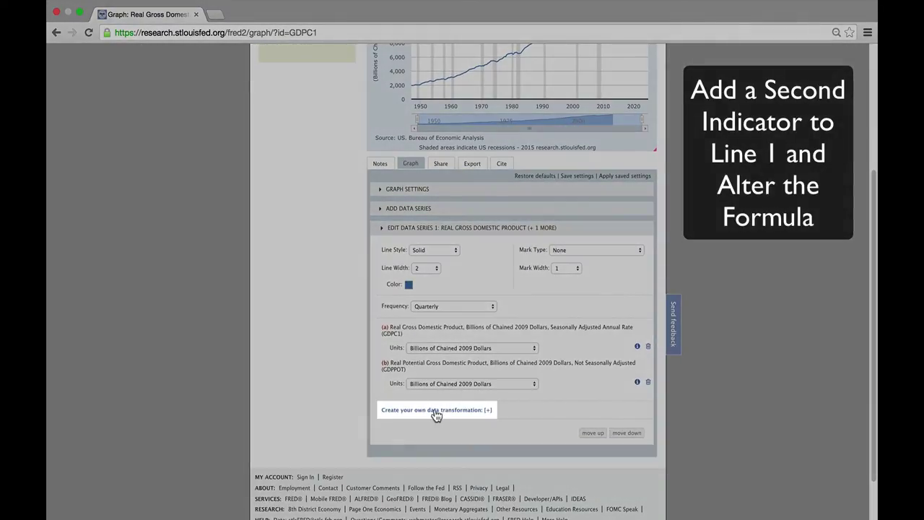
left_click(426, 412)
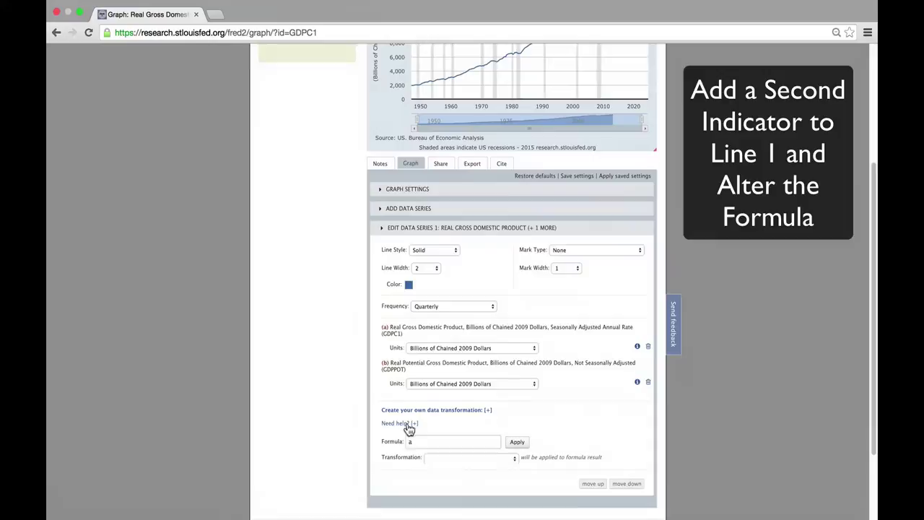
left_click(425, 441)
key("BackSpace")
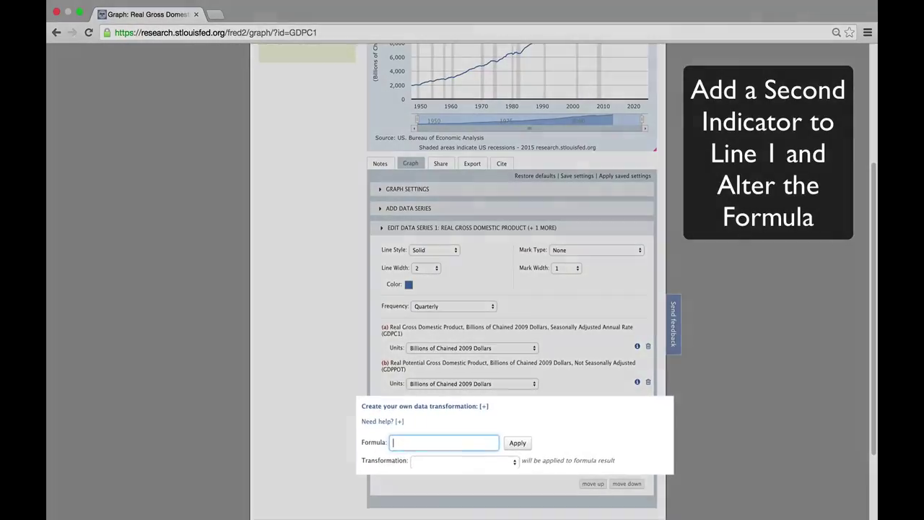
type("100*(")
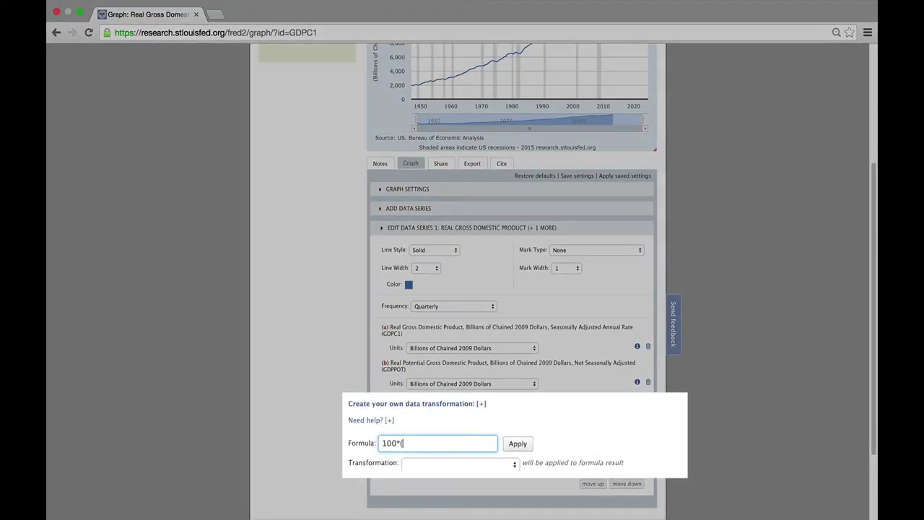
type("a-b)/b")
left_click(514, 445)
scroll(627, 443, "up", 1)
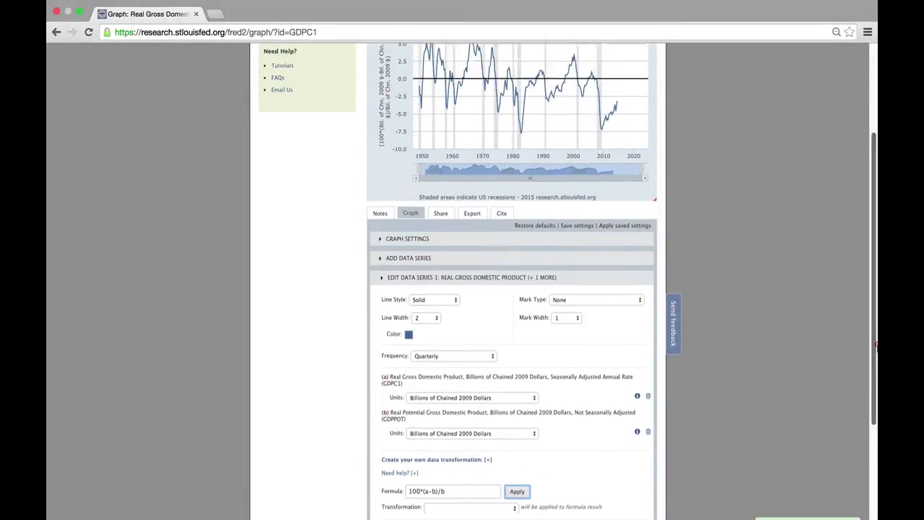
scroll(873, 332, "up", 5)
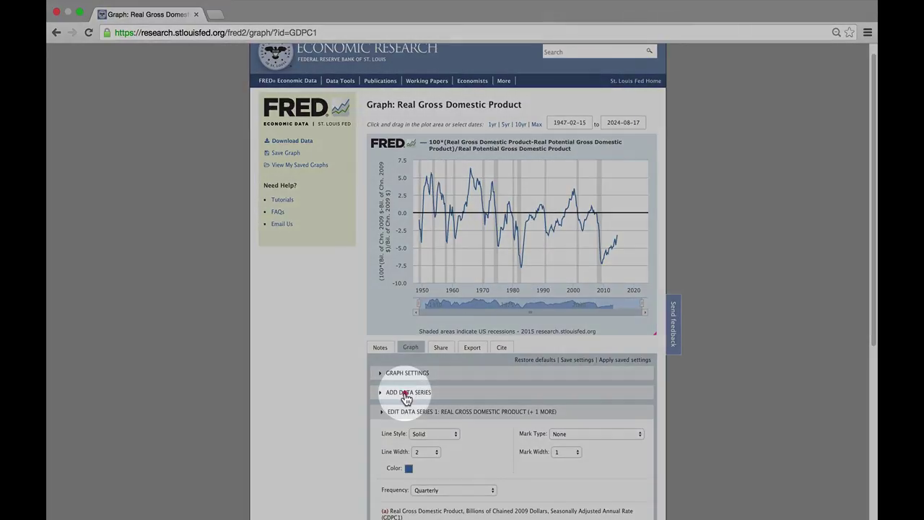
Add Civilian Unemployment Rate (UNRATE) to the graph as a separate new line
left_click(408, 394)
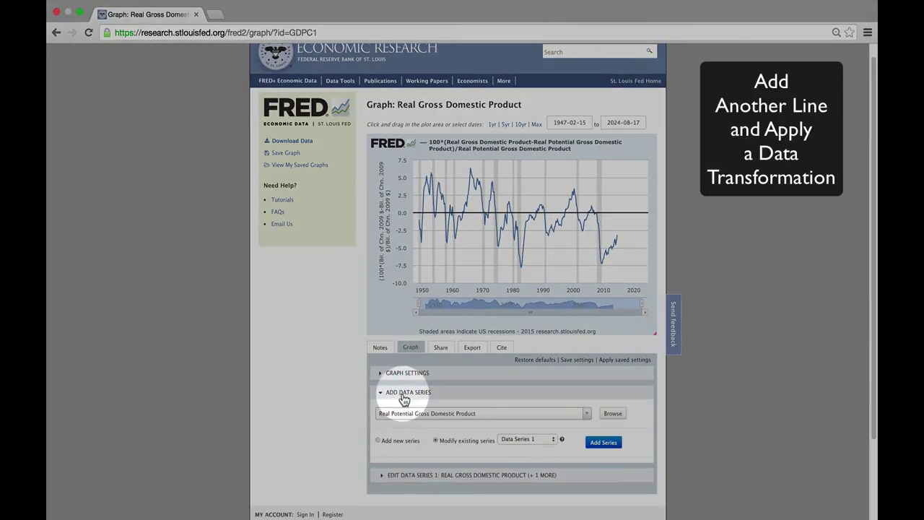
left_click(380, 439)
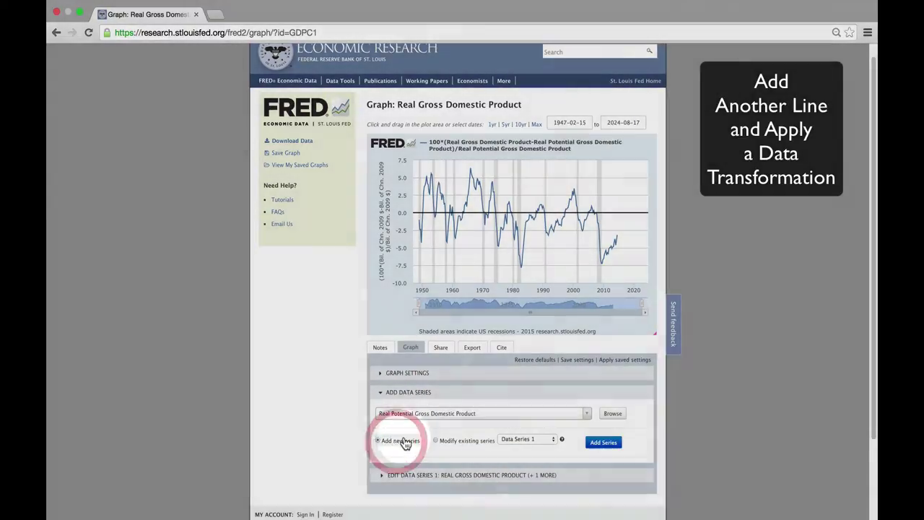
left_click(422, 416)
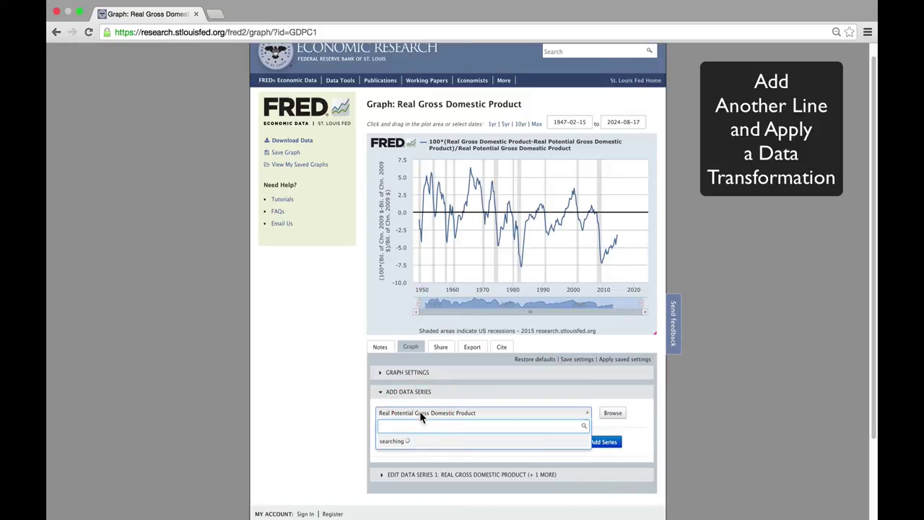
type("UNRATE")
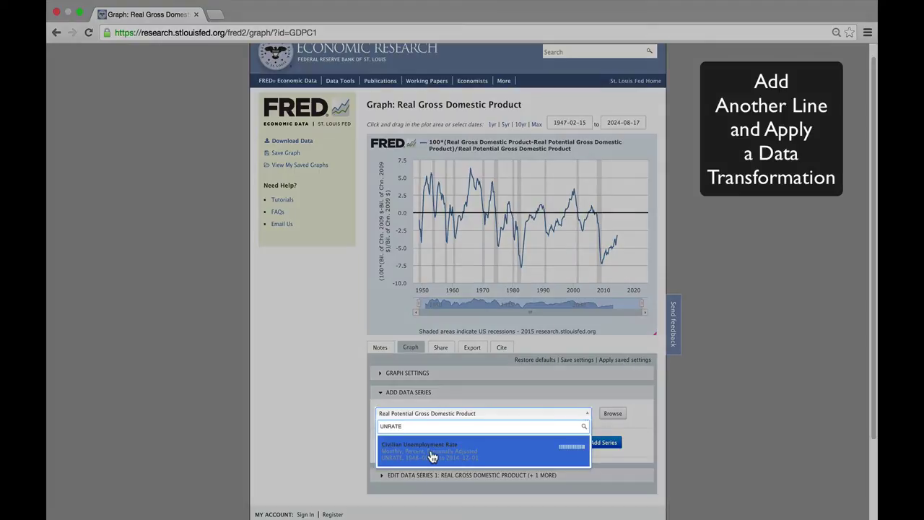
left_click(431, 449)
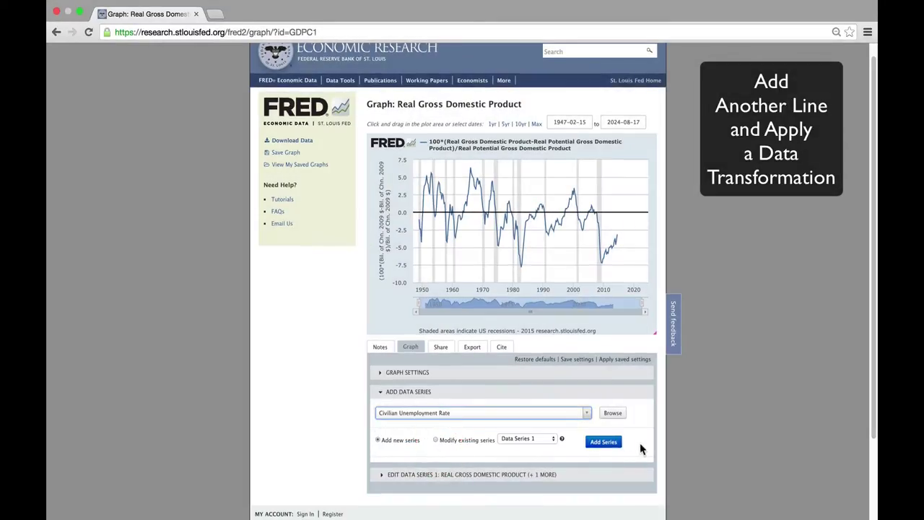
left_click(604, 442)
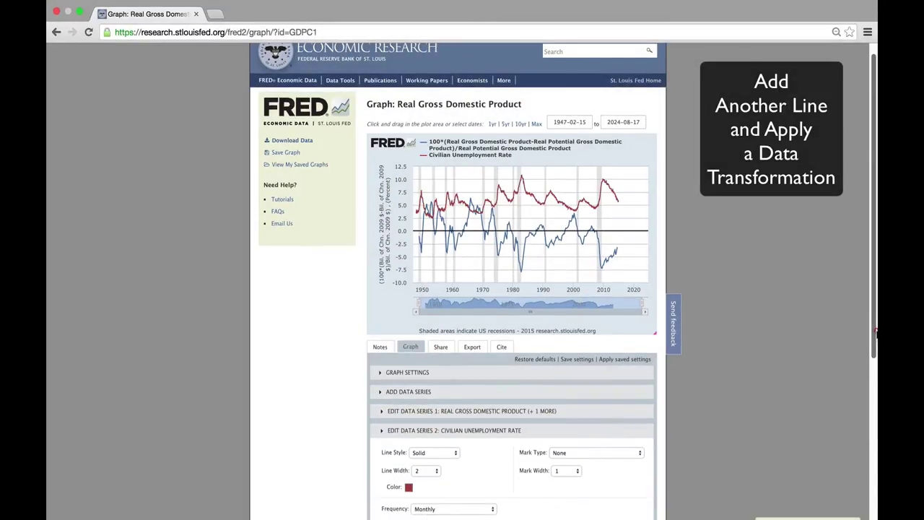
Apply the custom formula 6.1-a to Data Series 2, the unemployment rate
scroll(608, 448, "down", 3)
scroll(875, 415, "down", 2)
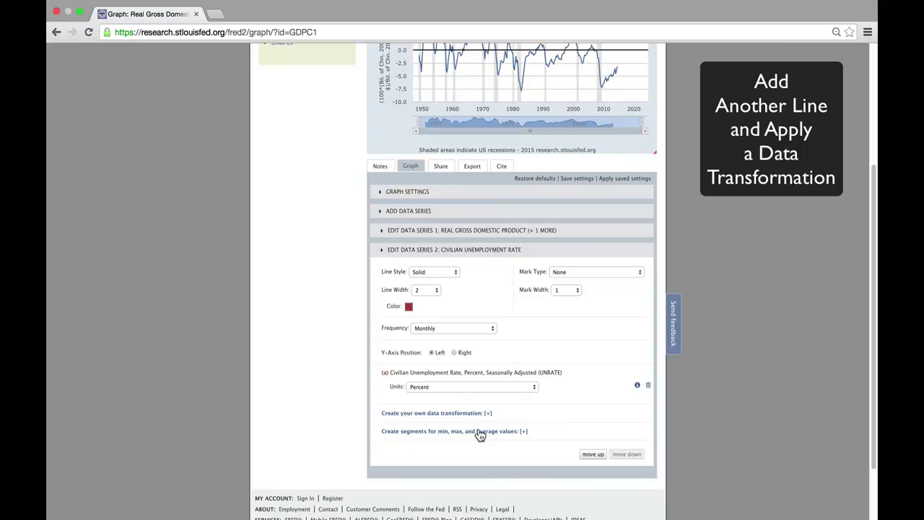
left_click(422, 414)
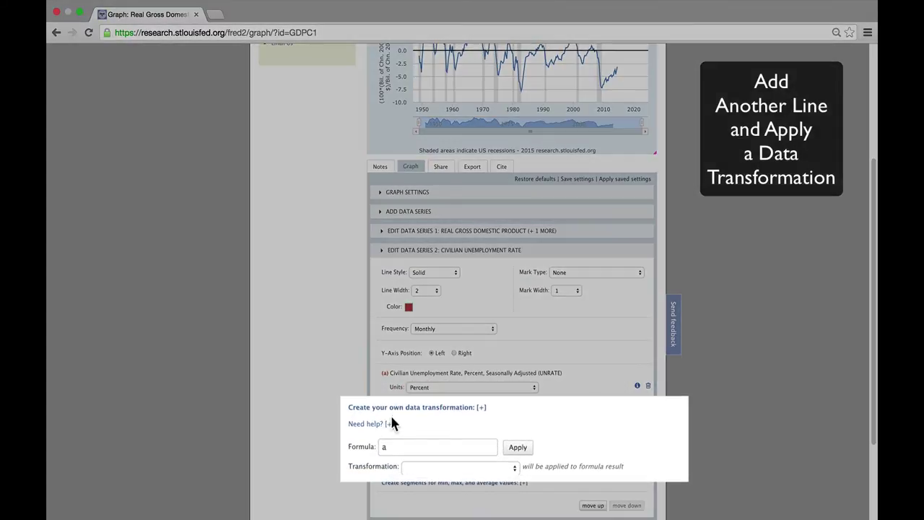
left_click(383, 446)
type("6.1")
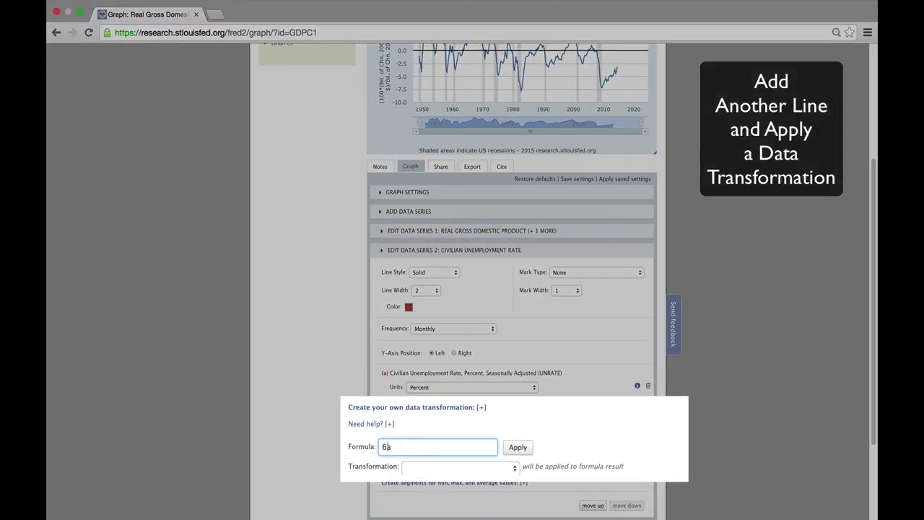
type("-")
left_click(518, 448)
left_click_drag(873, 375, 872, 307)
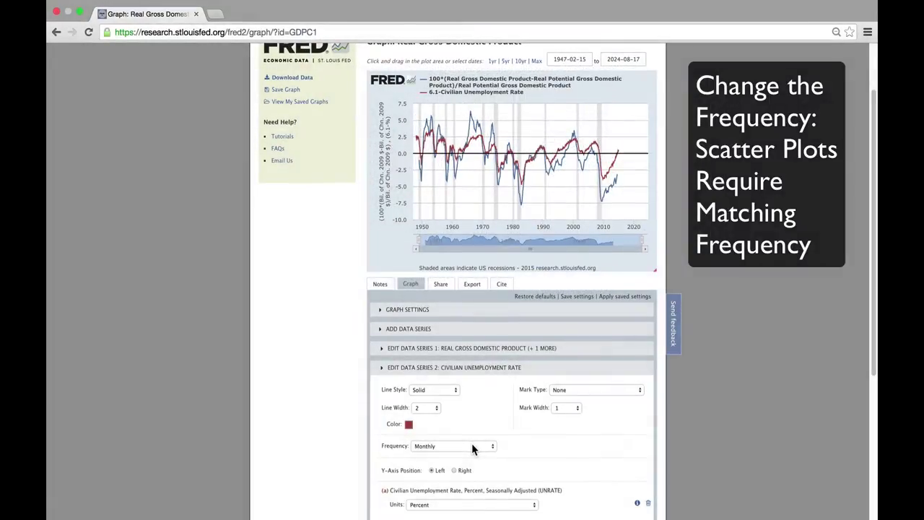
Set Data Series 2's frequency to Quarterly
left_click(473, 447)
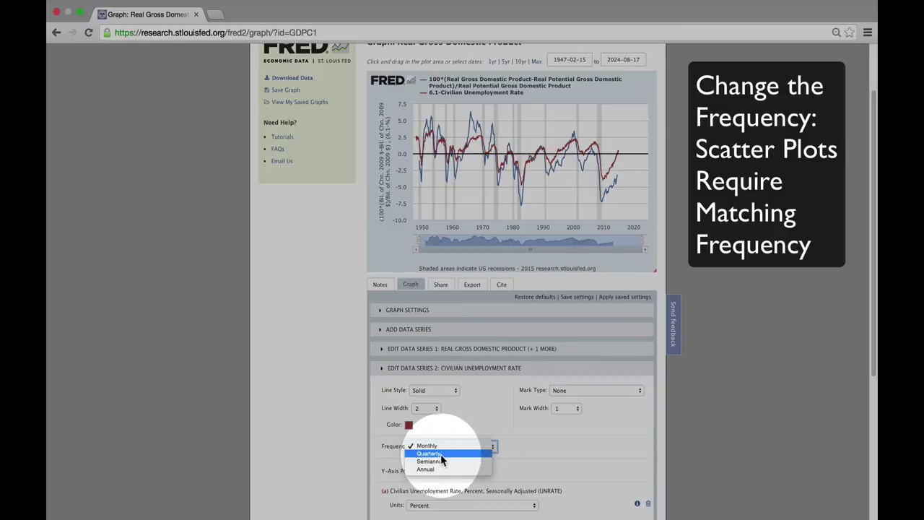
left_click(441, 454)
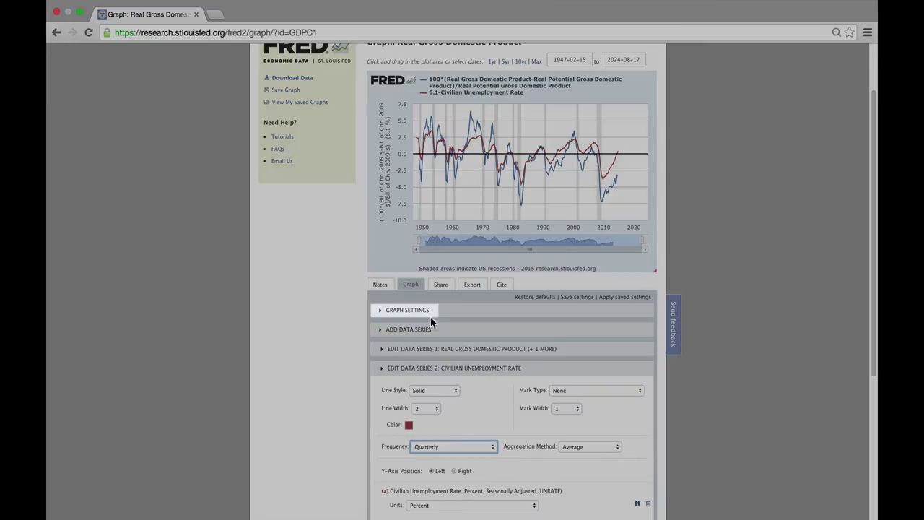
Change the graph type to Scatter with a white background and a larger title font
left_click(428, 315)
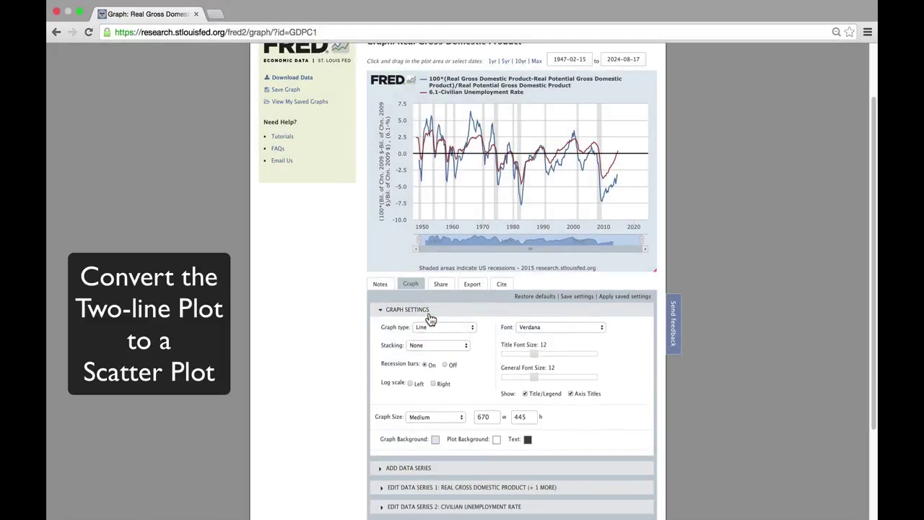
left_click(435, 326)
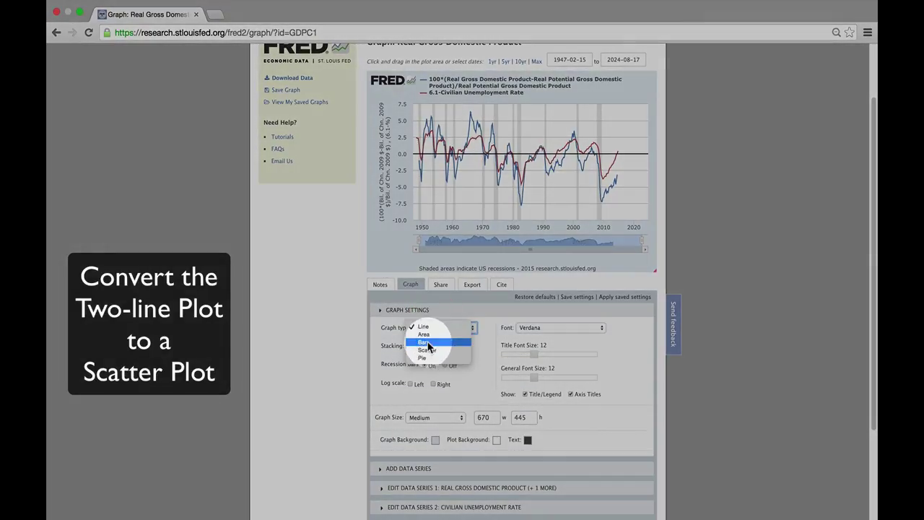
left_click(426, 350)
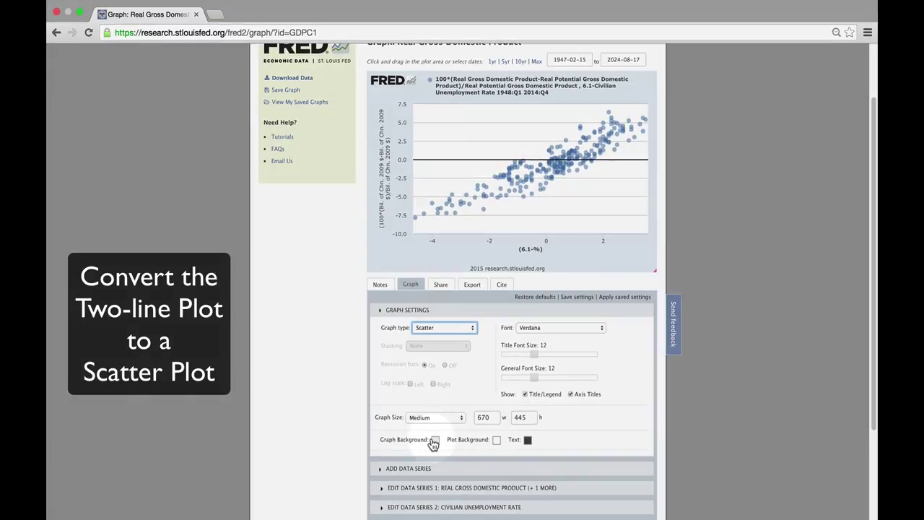
left_click(434, 440)
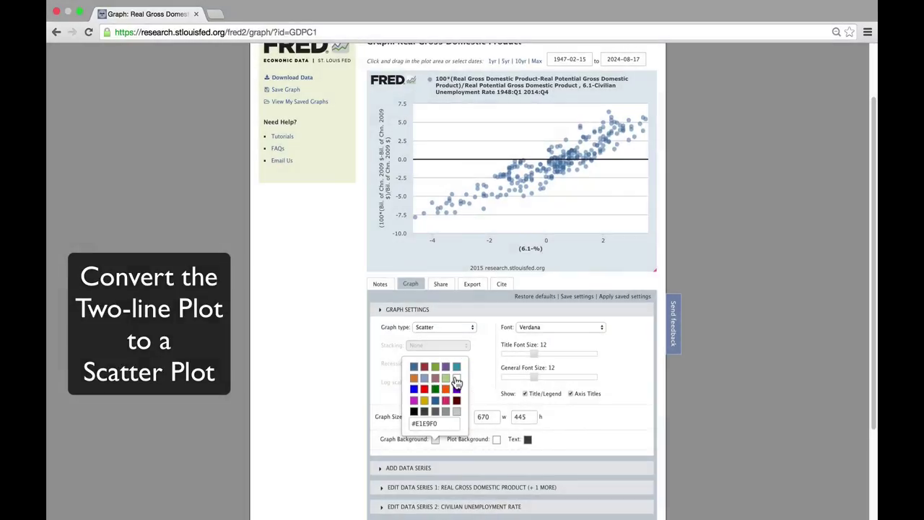
left_click(456, 380)
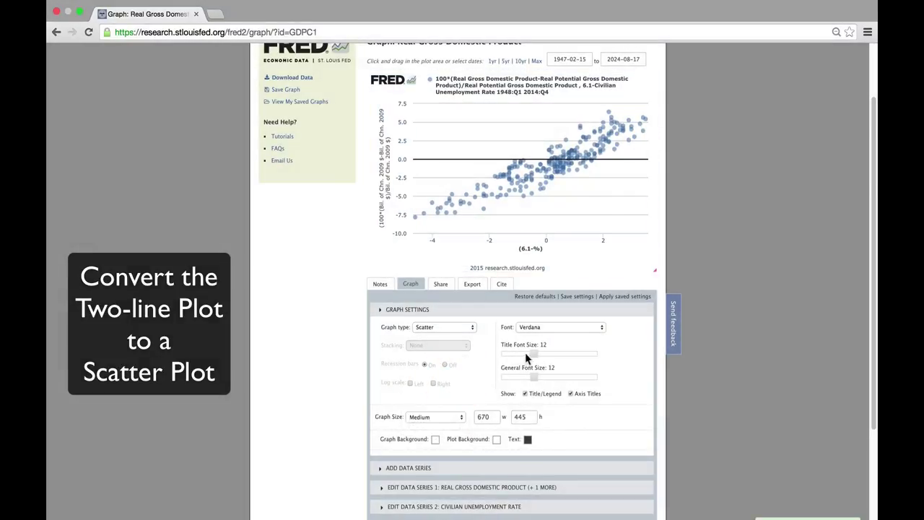
left_click_drag(534, 354, 618, 371)
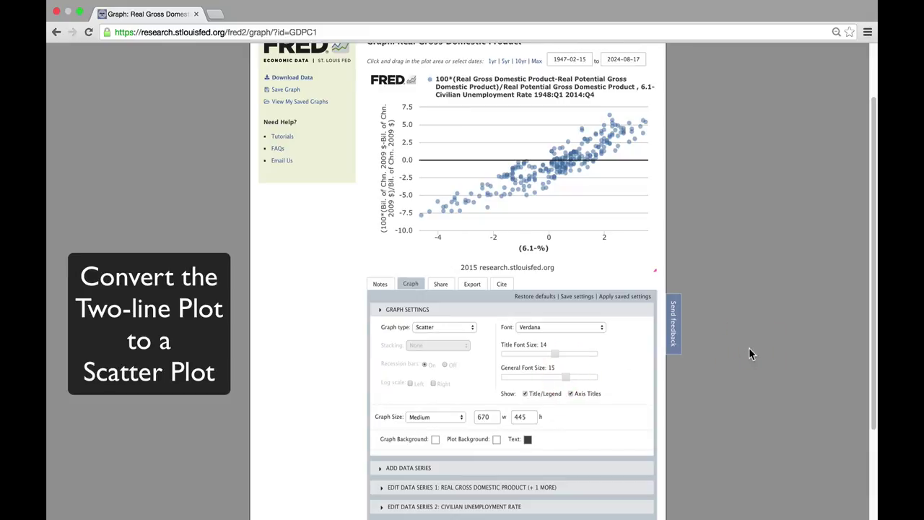
Set Data Series 1's mark type to Diamond, after trying Triangle Up and Square
left_click(397, 312)
left_click(408, 349)
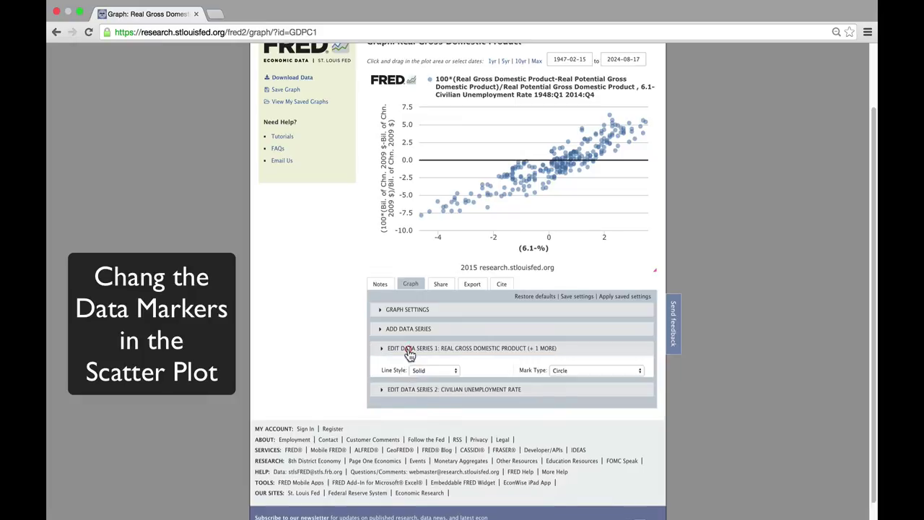
left_click(561, 370)
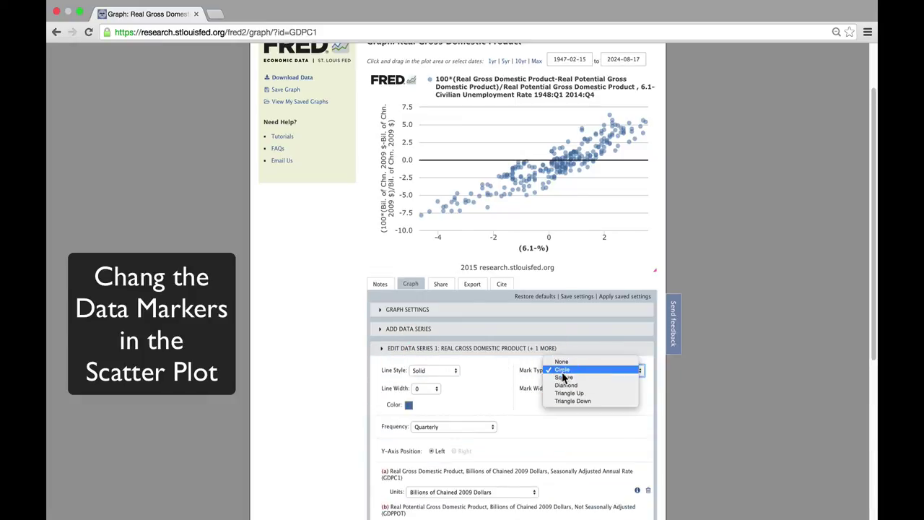
left_click(563, 394)
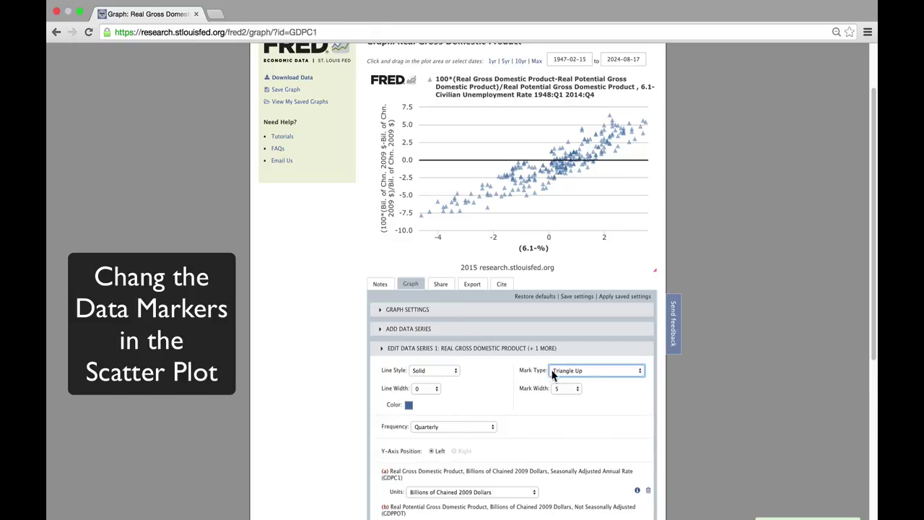
left_click(581, 372)
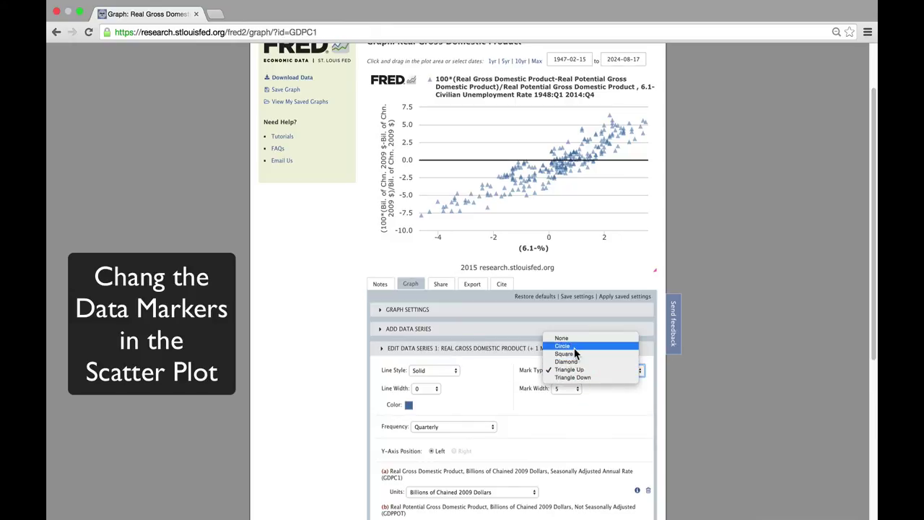
left_click(570, 353)
left_click(572, 370)
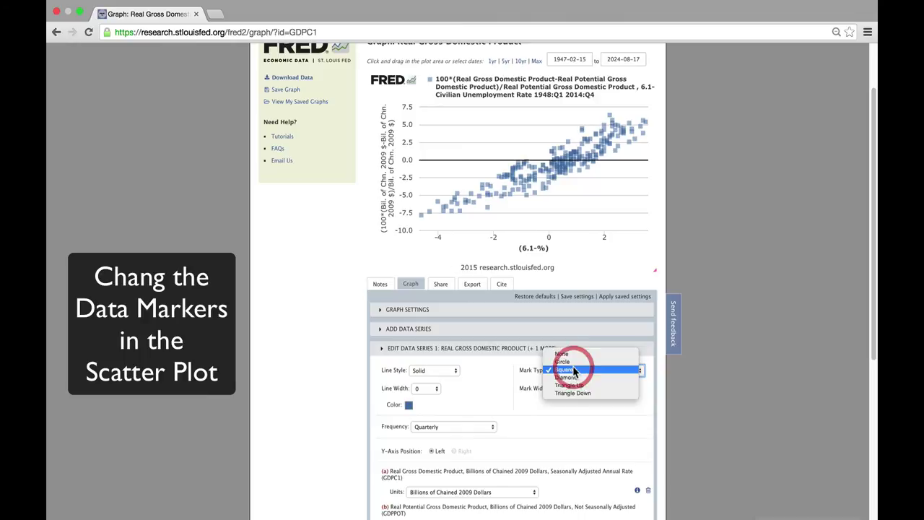
left_click(574, 380)
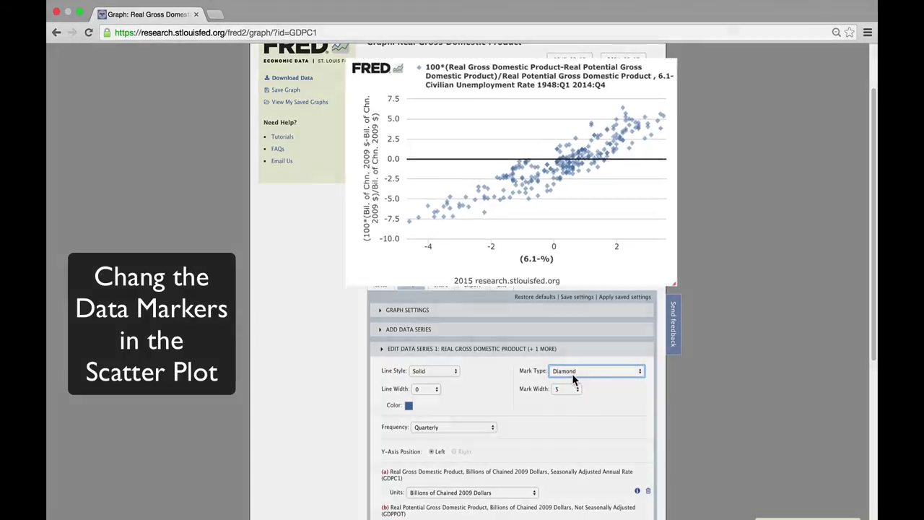